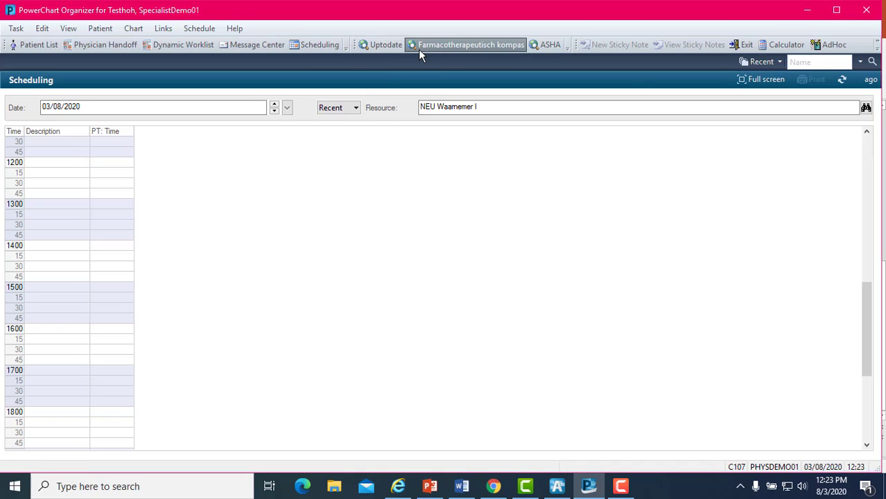
click(346, 49)
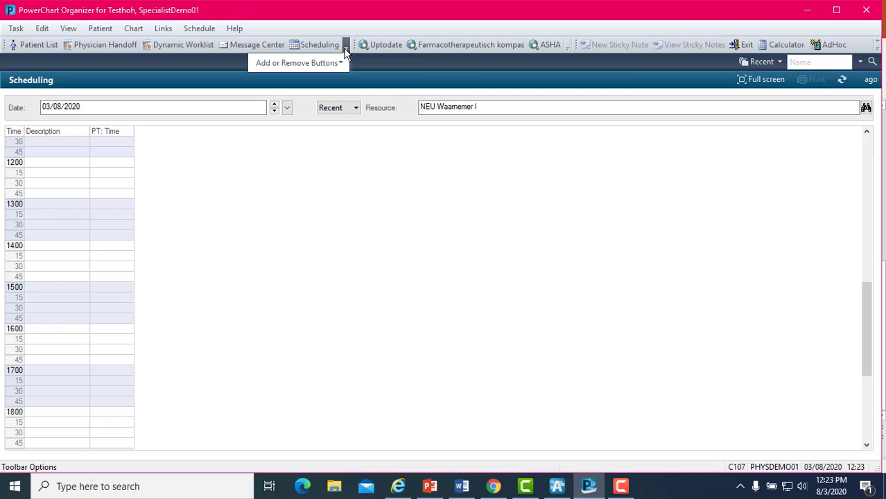
click(346, 48)
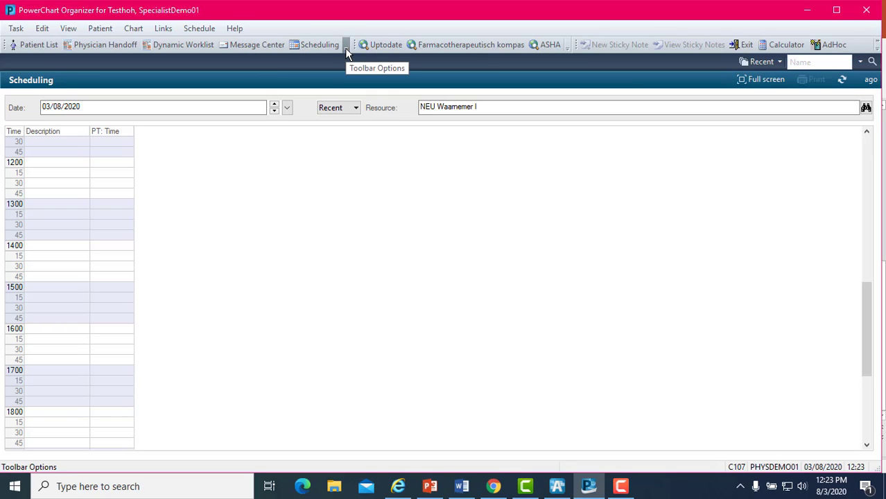
click(346, 48)
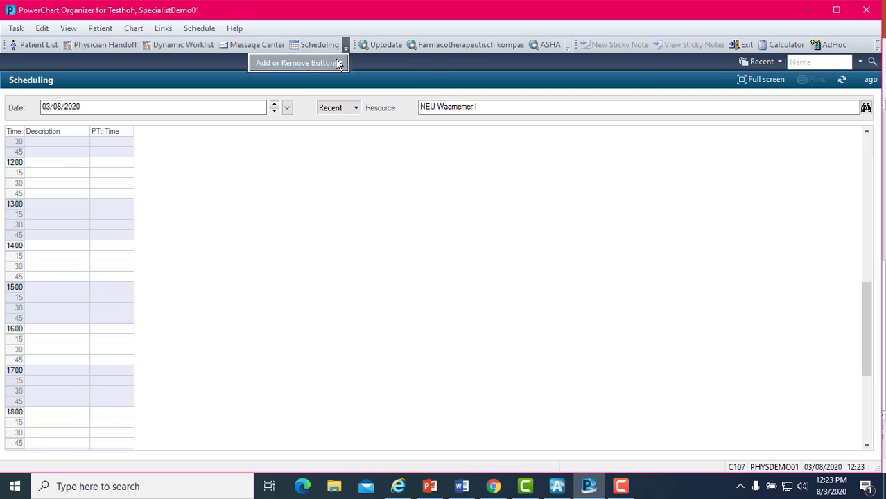
mouse_move(334, 58)
drag(355, 43, 529, 43)
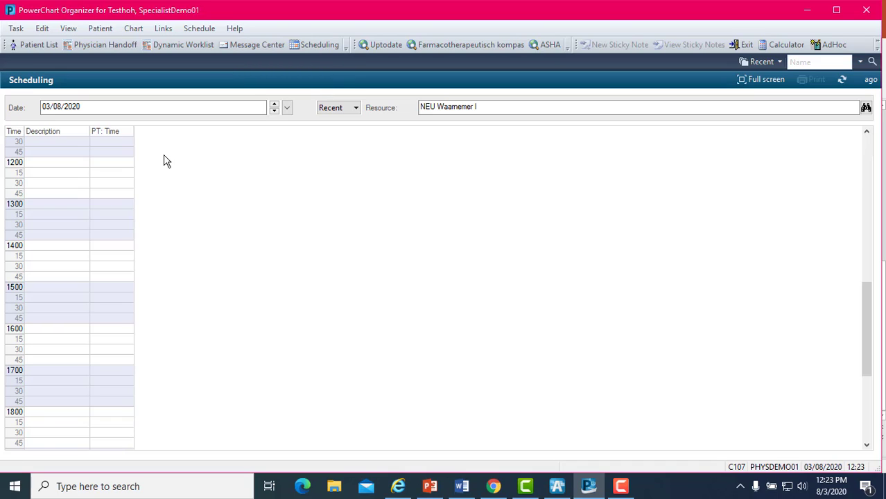
Open the schedule preferences and set the default resource to NEU Waarnemer I.
right_click(103, 196)
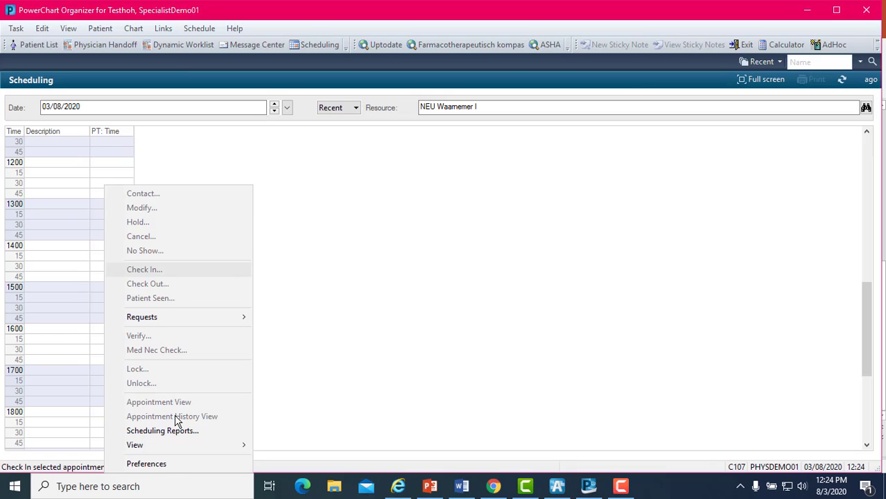
click(167, 464)
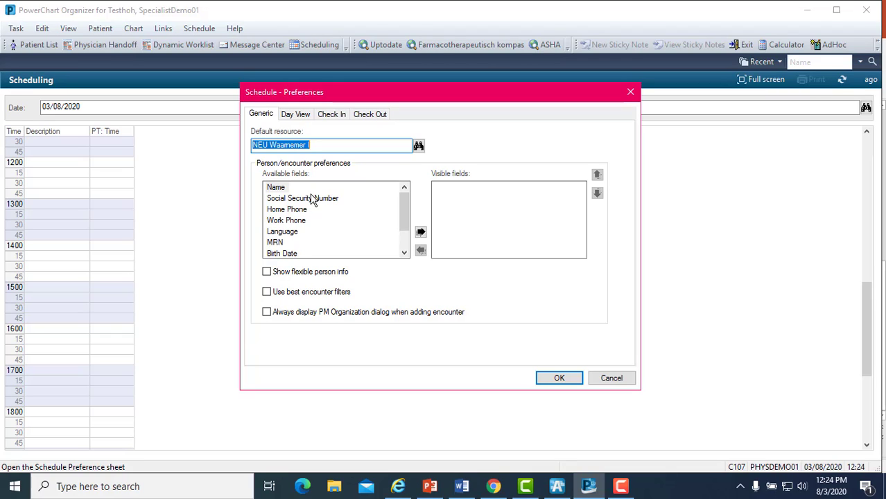
click(316, 146)
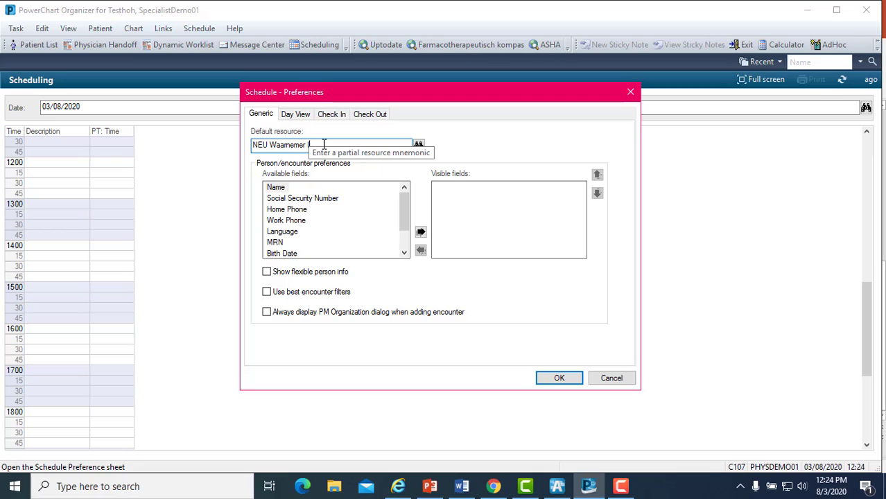
key(Return)
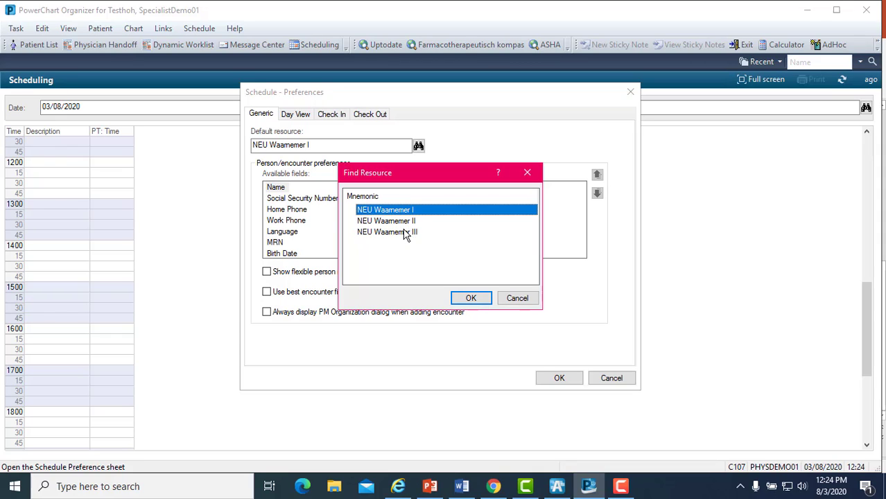
click(469, 299)
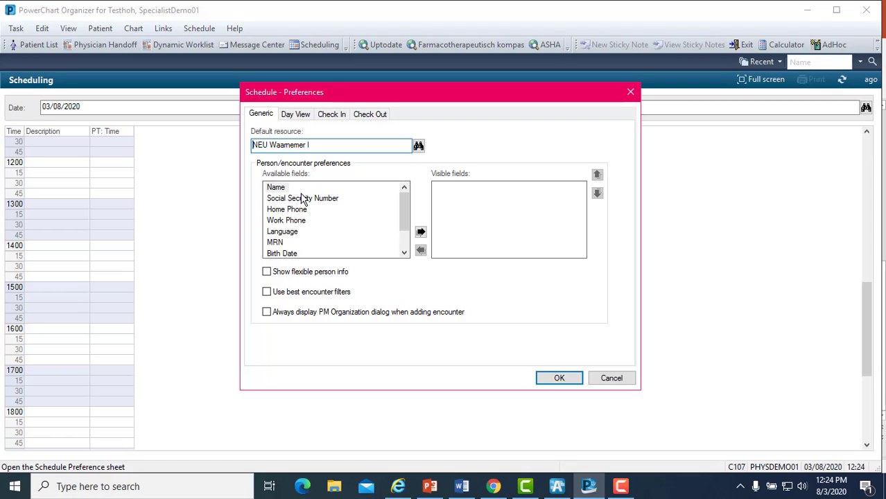
Add Name, MRN, Home Phone and Birth Date to the visible person/encounter fields in the generic preferences.
click(276, 190)
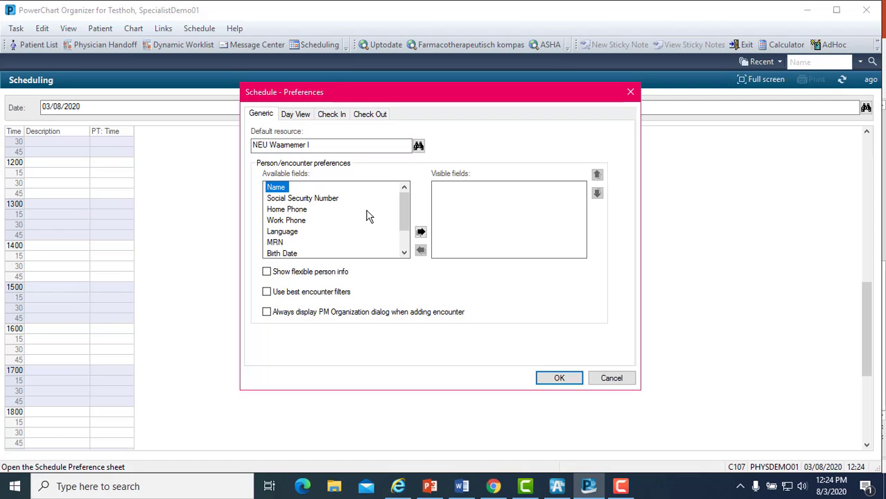
click(420, 232)
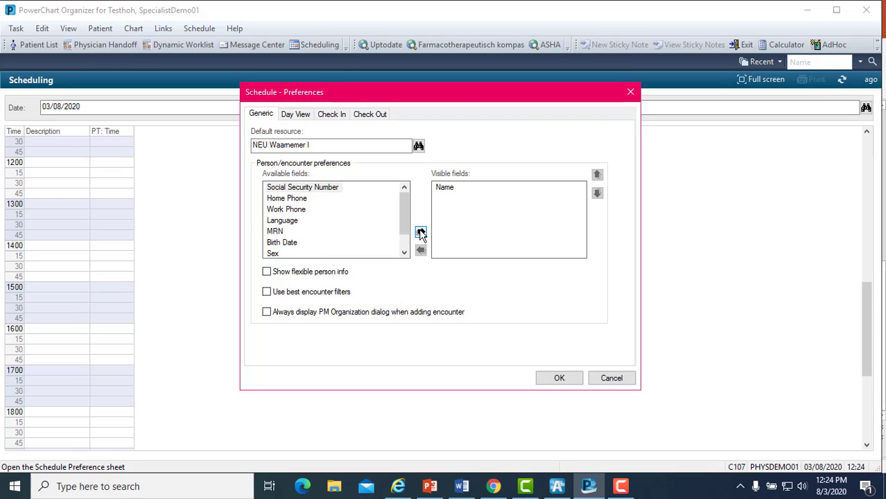
click(283, 232)
click(421, 232)
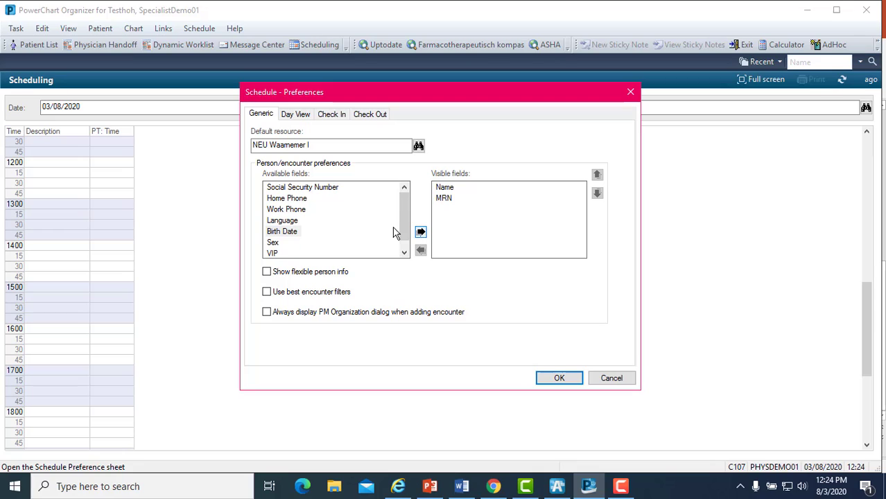
click(289, 201)
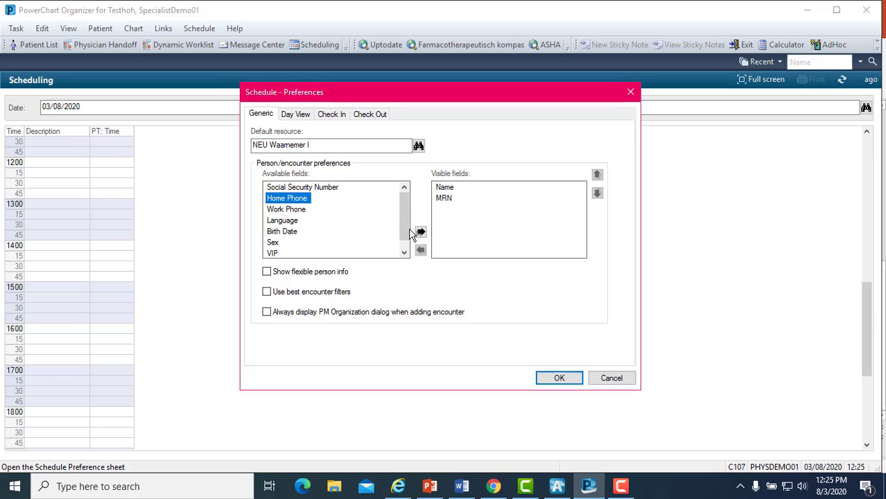
click(421, 232)
click(291, 221)
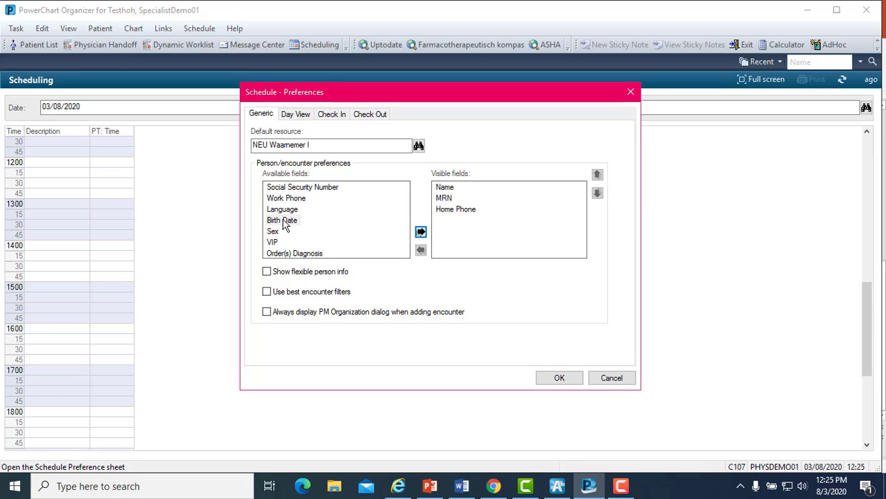
click(421, 233)
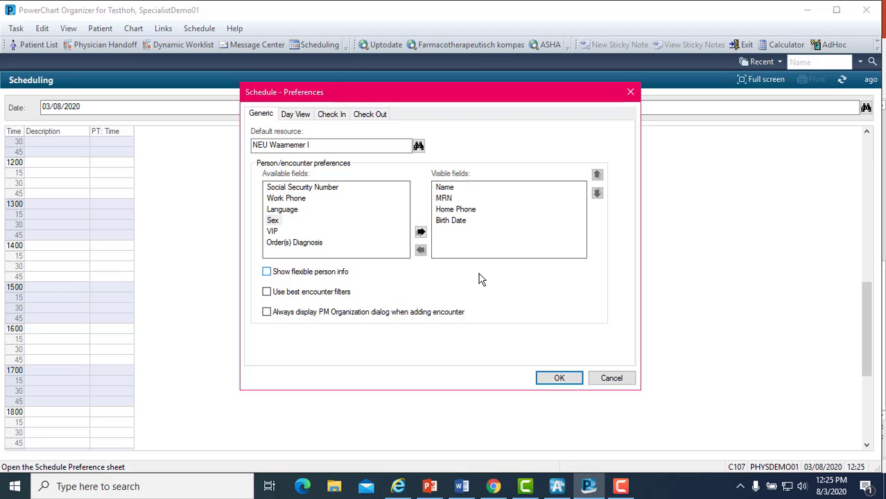
Add Status, Appointment Type, Duration and Primary Order to the visible columns of the day view.
click(299, 119)
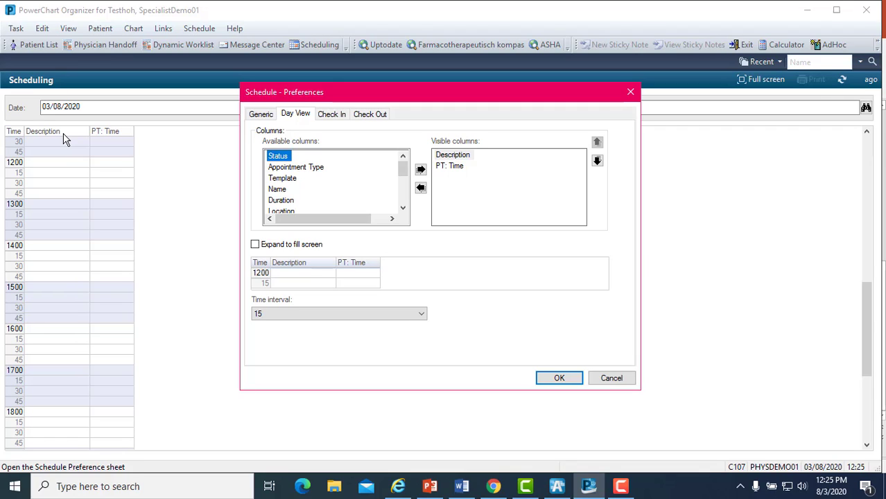
click(287, 170)
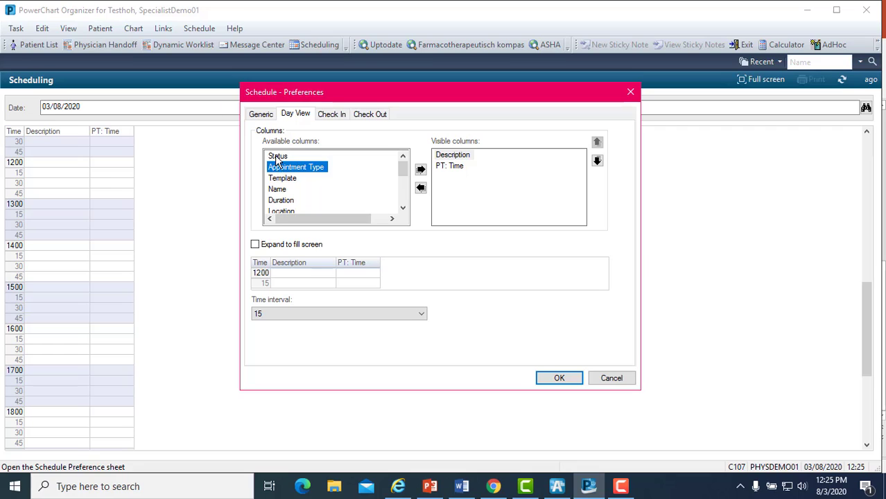
click(278, 158)
click(420, 171)
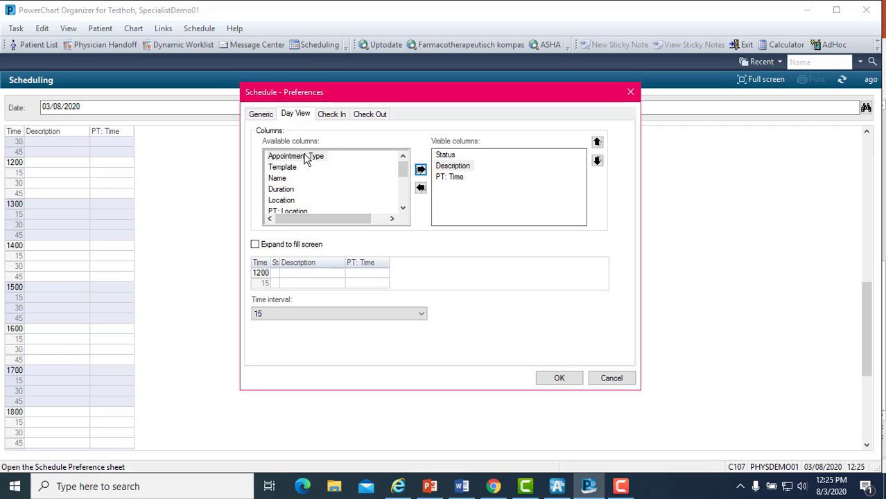
click(421, 170)
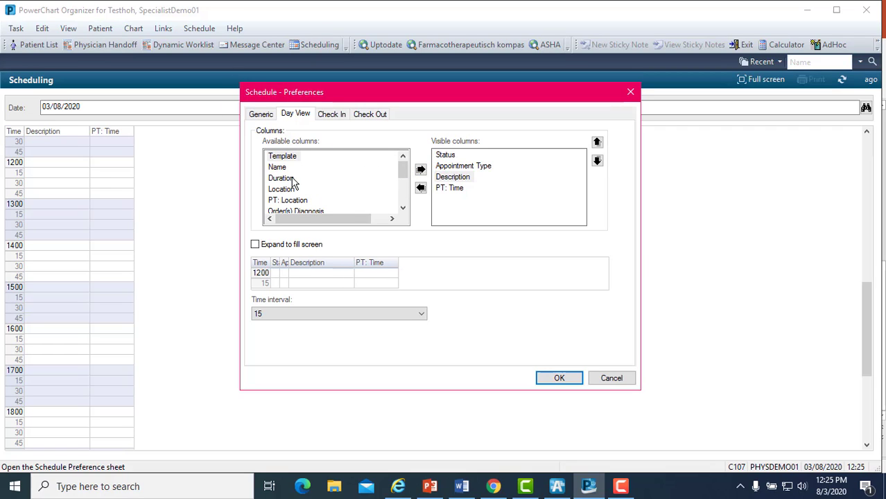
click(290, 179)
click(421, 169)
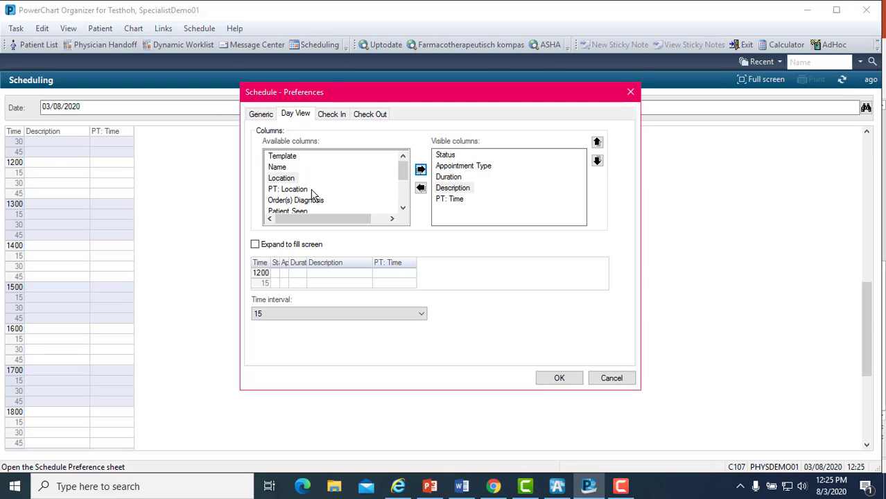
scroll(319, 194, down, 3)
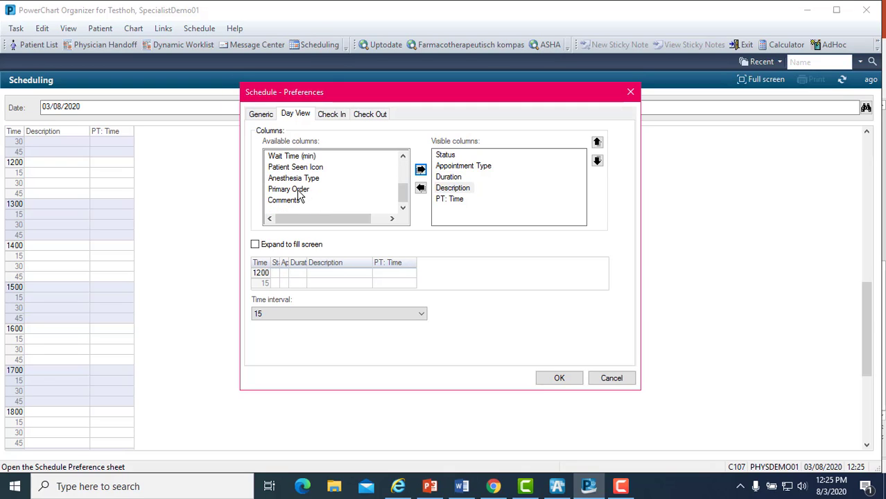
click(298, 192)
click(420, 170)
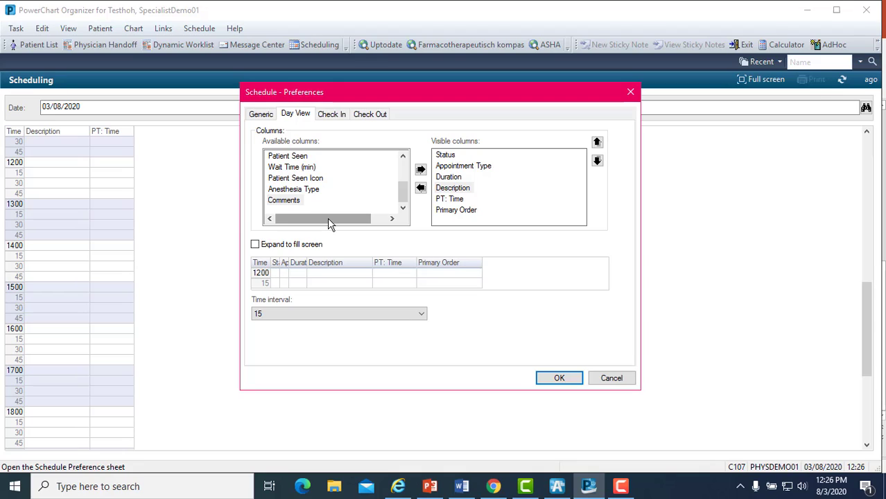
Expand the day view to fill the screen, set its time interval to 30, and save the preferences.
click(255, 244)
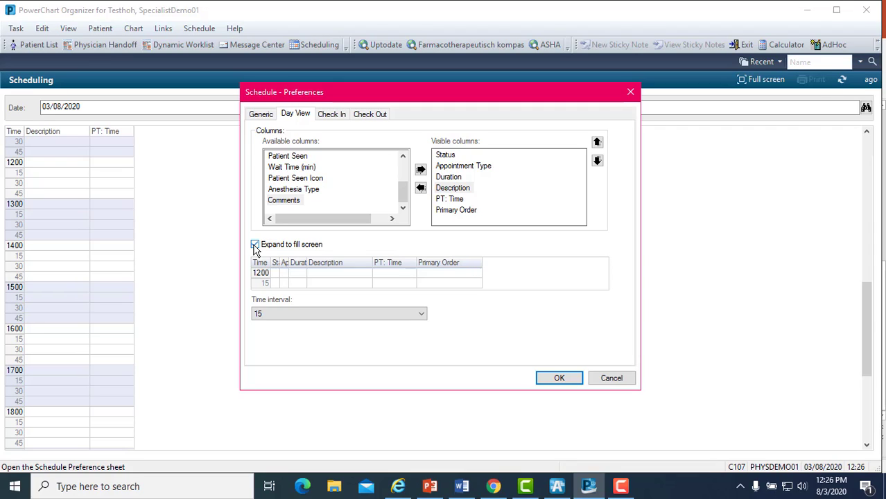
click(288, 316)
click(259, 360)
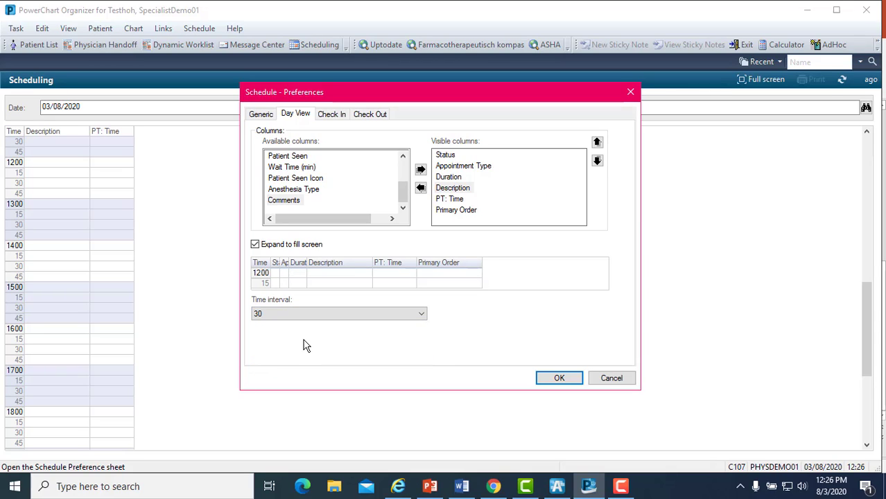
click(550, 381)
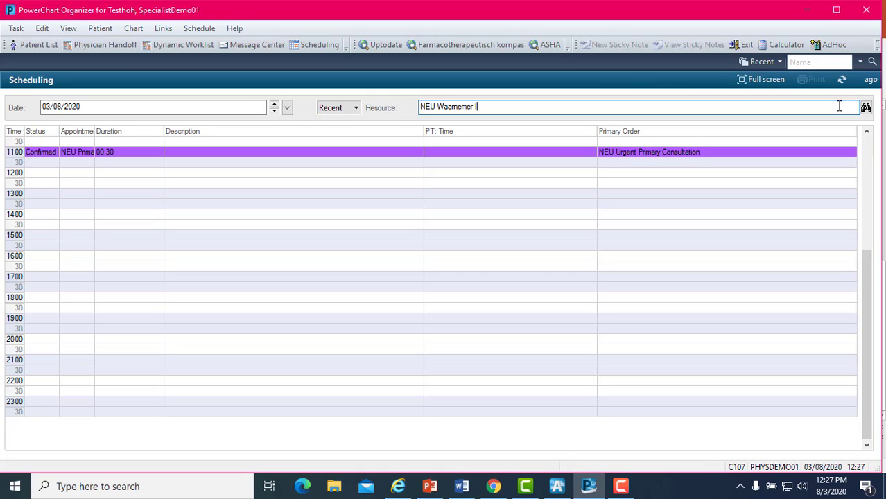
Switch the displayed schedule to the resource NEU Waarnemer II.
key(Return)
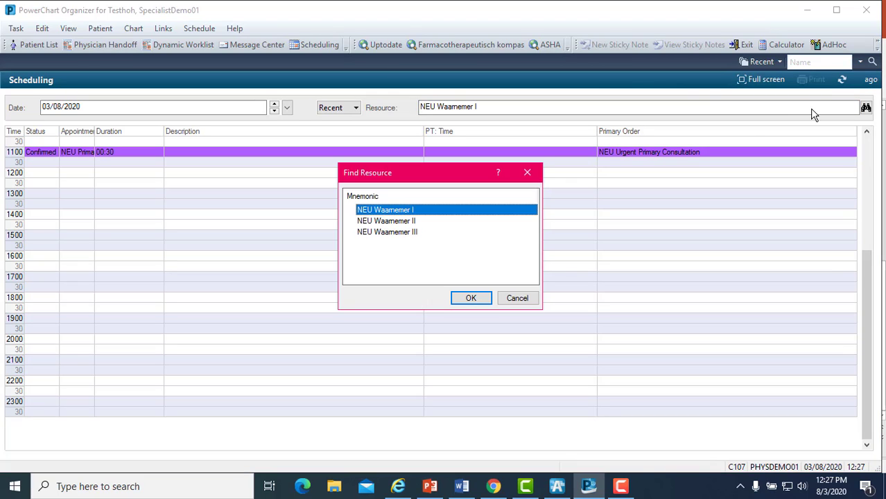
click(400, 222)
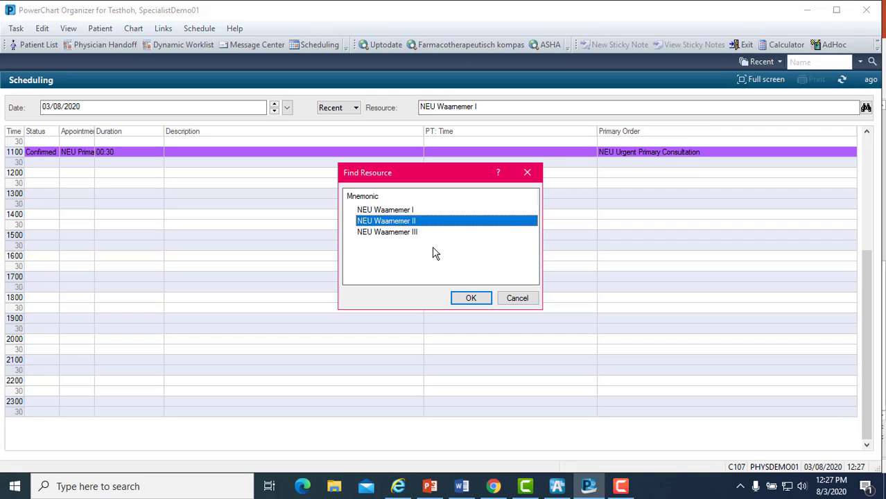
click(469, 299)
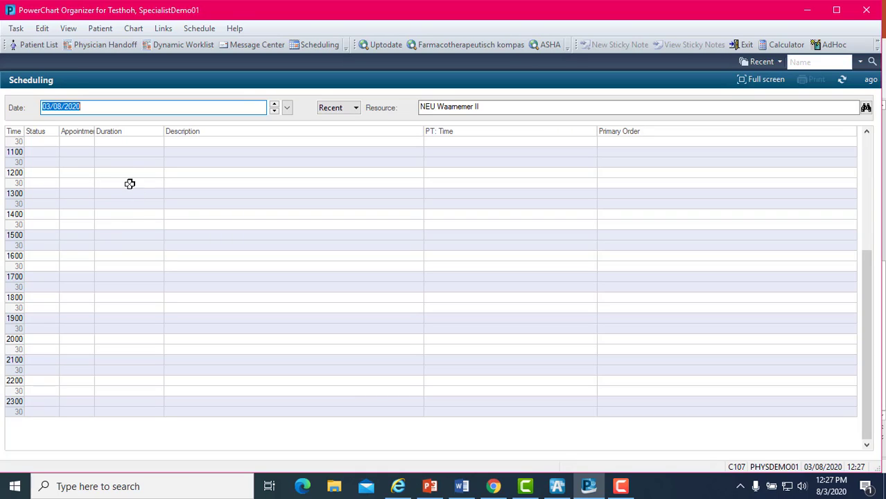
Clear the schedule's resource field, browse the full list of available resources, and close it without choosing one.
click(494, 108)
key(BackSpace)
key(BackSpace)
key(BackSpace)
key(BackSpace)
key(BackSpace)
key(BackSpace)
key(BackSpace)
key(BackSpace)
key(BackSpace)
key(BackSpace)
key(BackSpace)
key(BackSpace)
key(BackSpace)
key(BackSpace)
key(BackSpace)
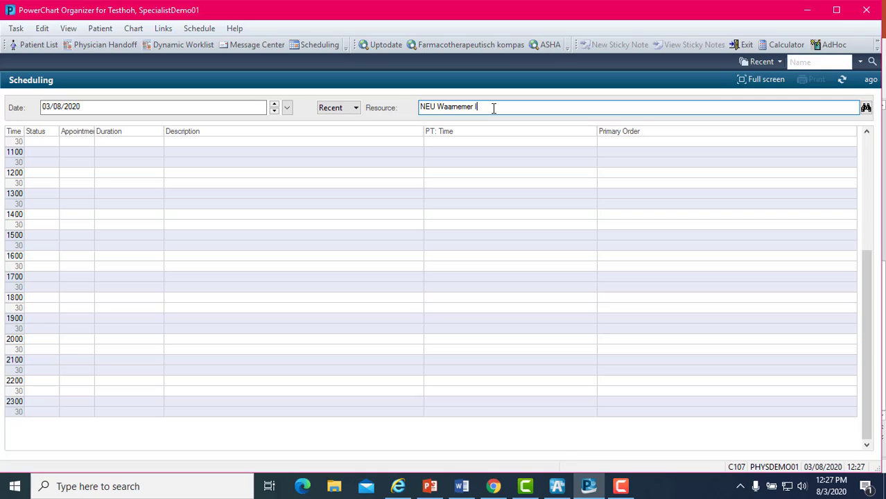
key(Return)
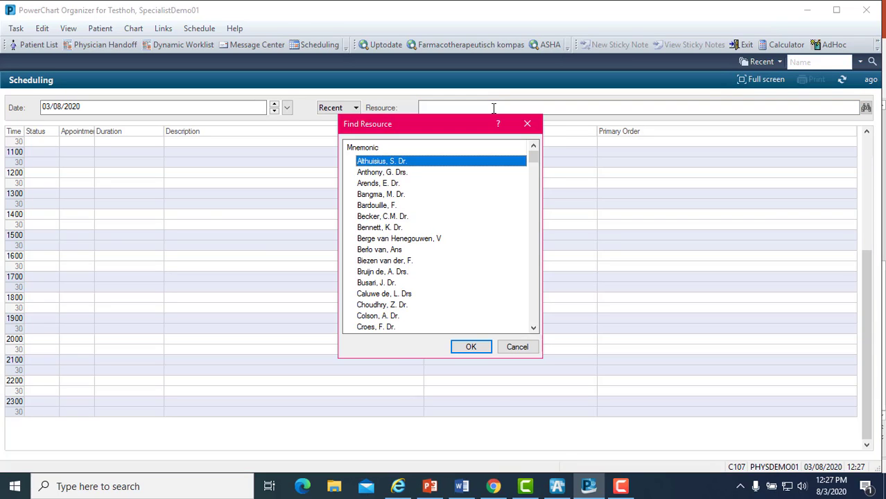
click(533, 328)
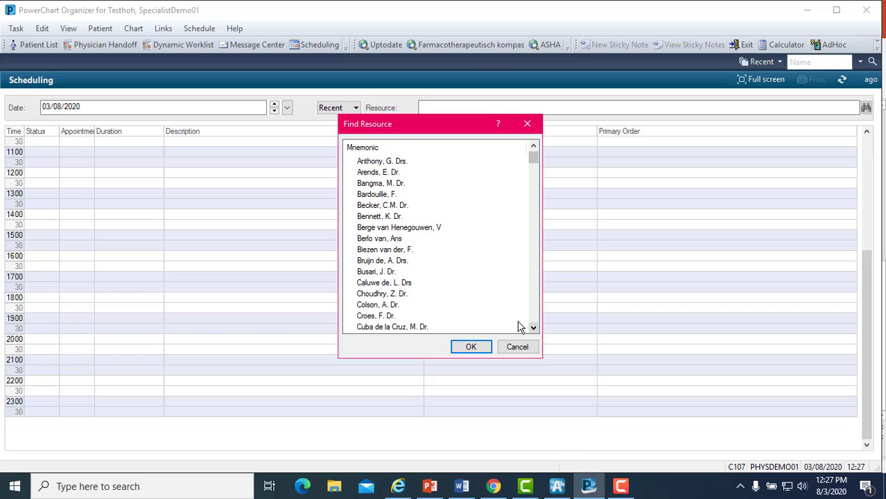
click(383, 273)
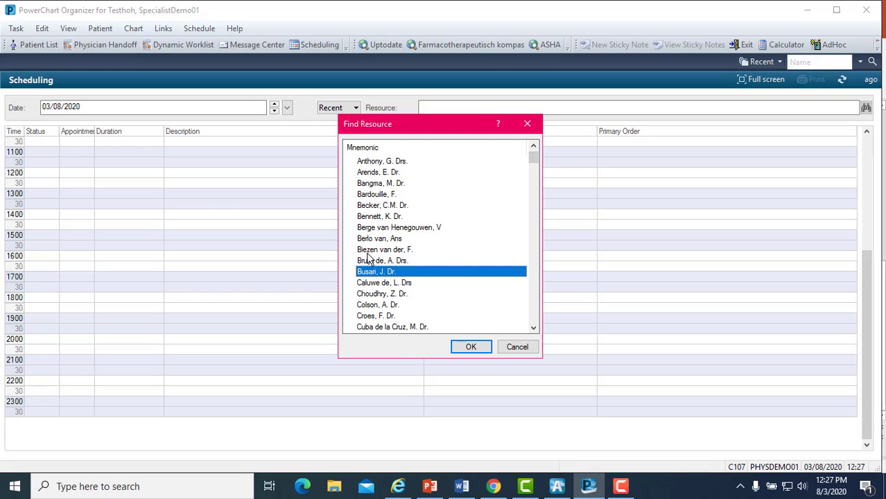
click(379, 228)
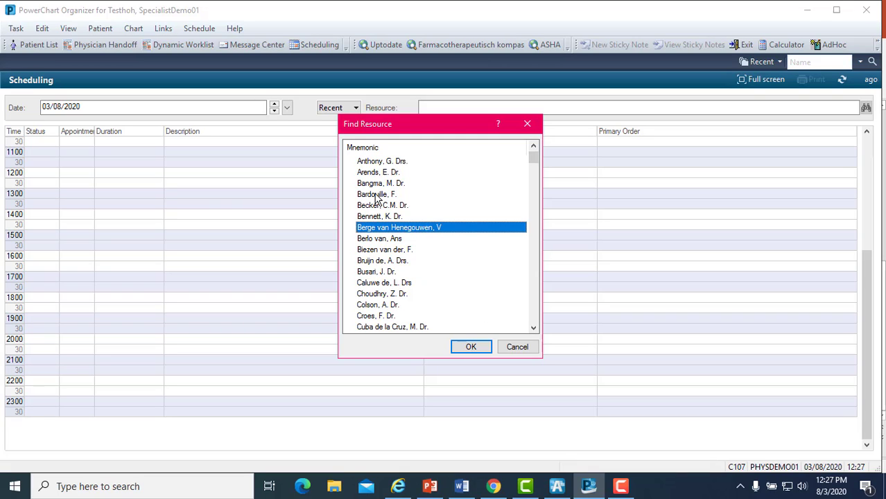
click(523, 349)
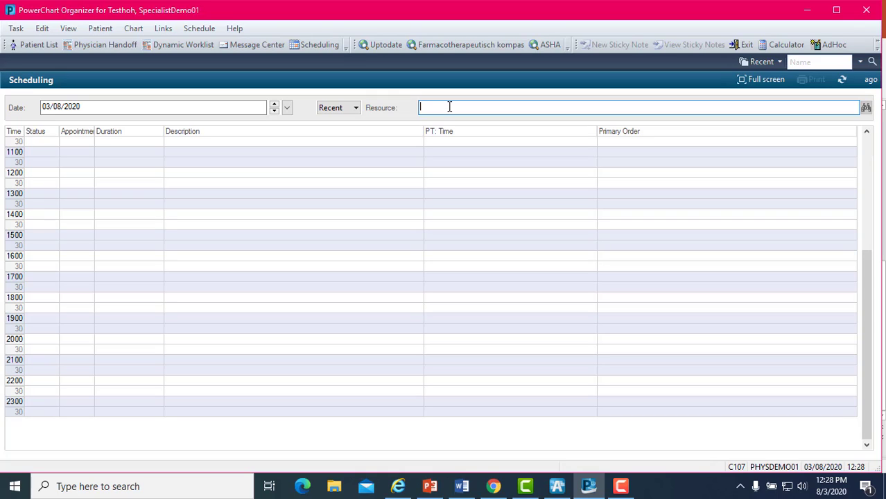
Search for the resource "neu waarnemer" and display the schedule of NEU Waarnemer I.
text(neu waamemer)
key(Return)
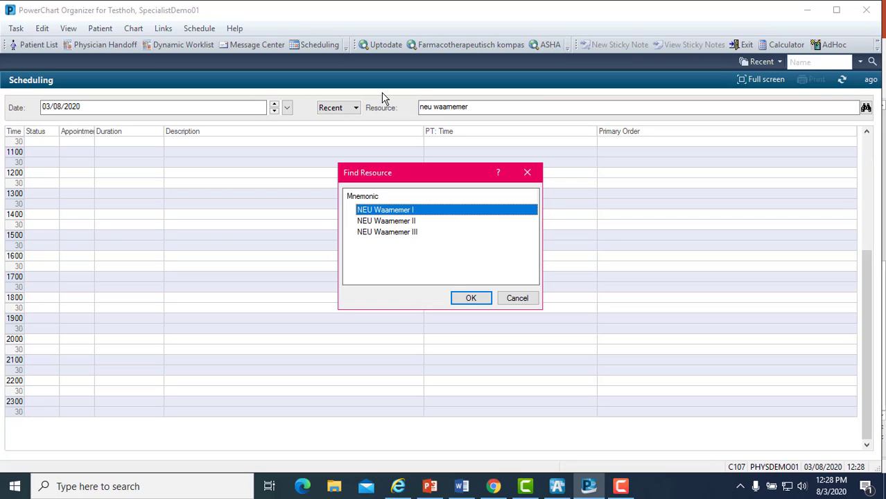
click(479, 300)
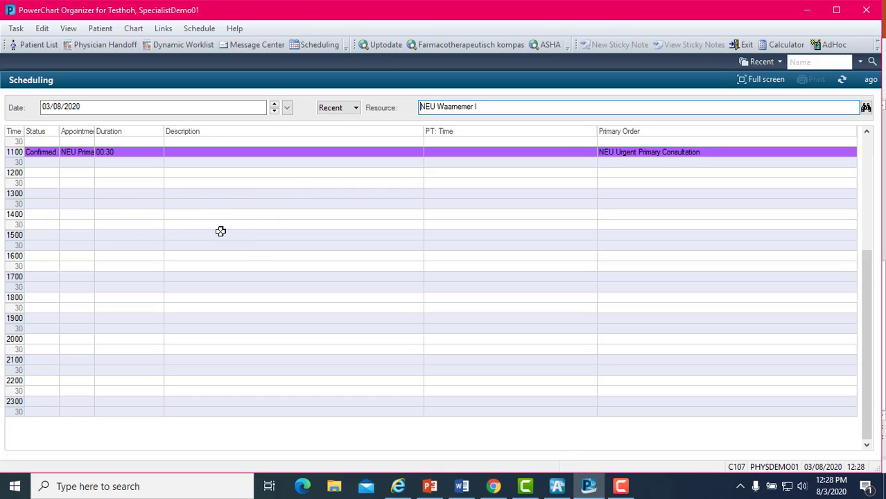
Check the list of recently used resources, and look through the day's schedule of NEU Waarnemer I for booked appointments.
click(351, 110)
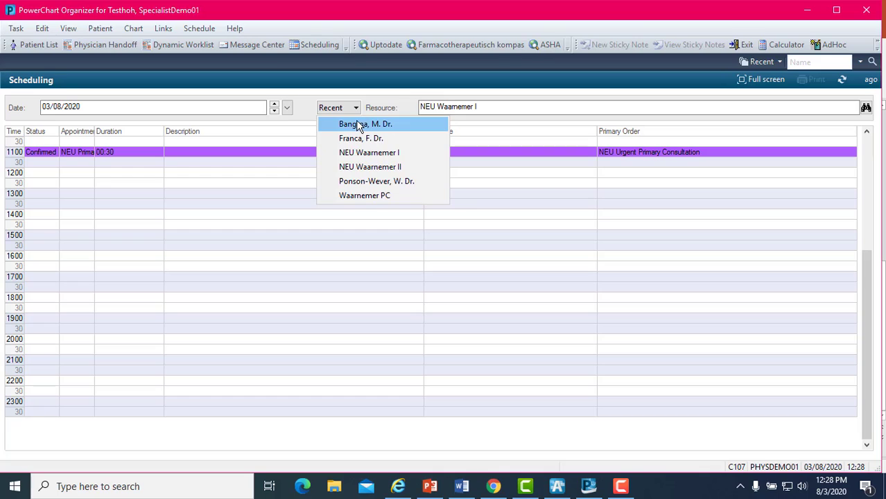
click(281, 226)
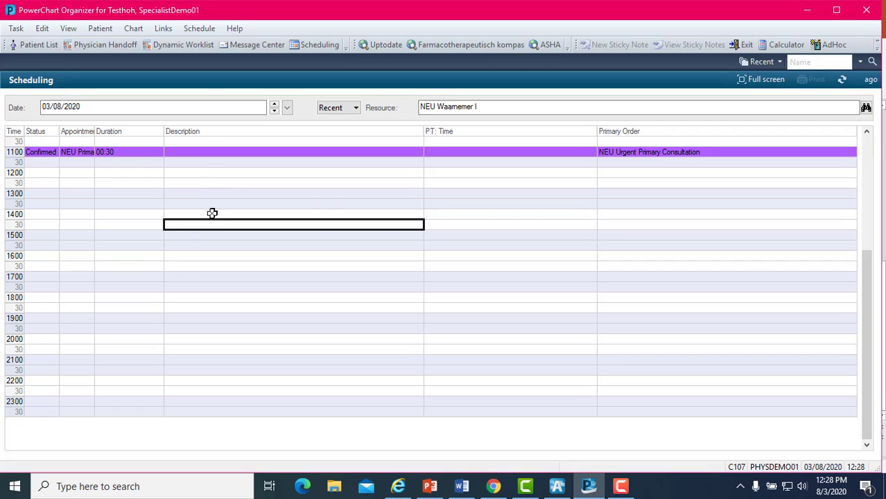
scroll(204, 222, up, 3)
scroll(184, 217, up, 6)
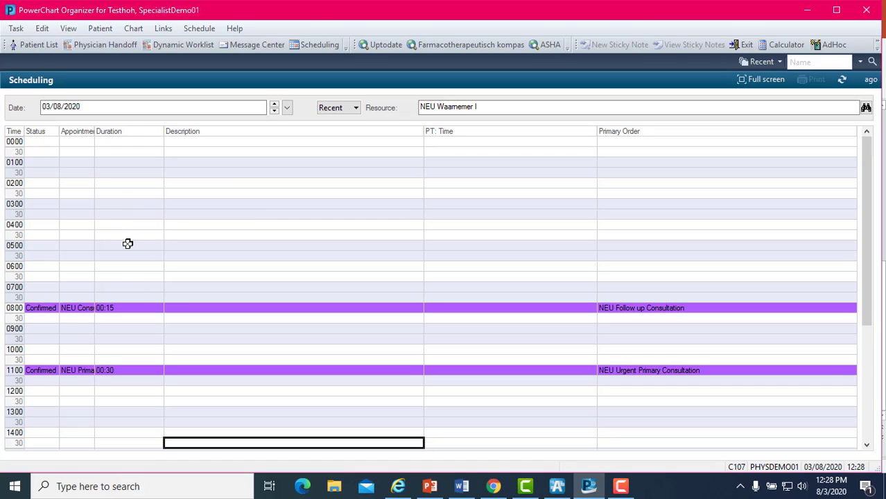
scroll(101, 274, down, 1)
scroll(95, 301, down, 2)
scroll(70, 243, down, 4)
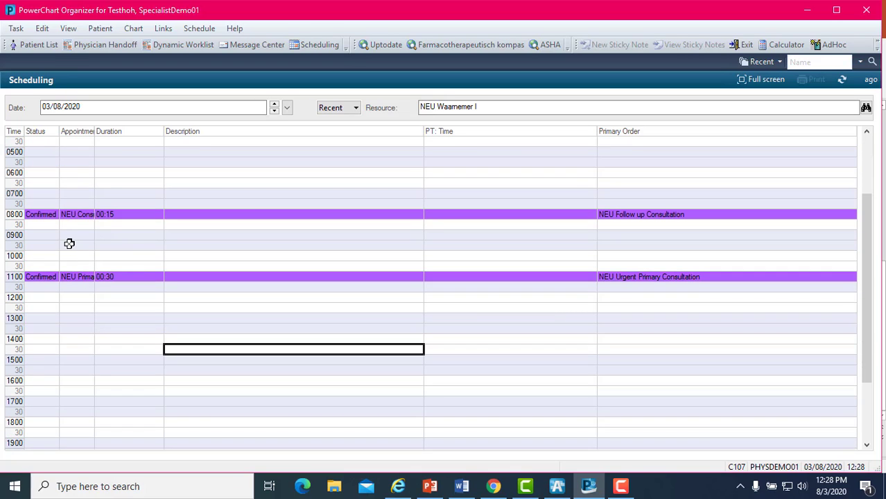
scroll(70, 244, up, 3)
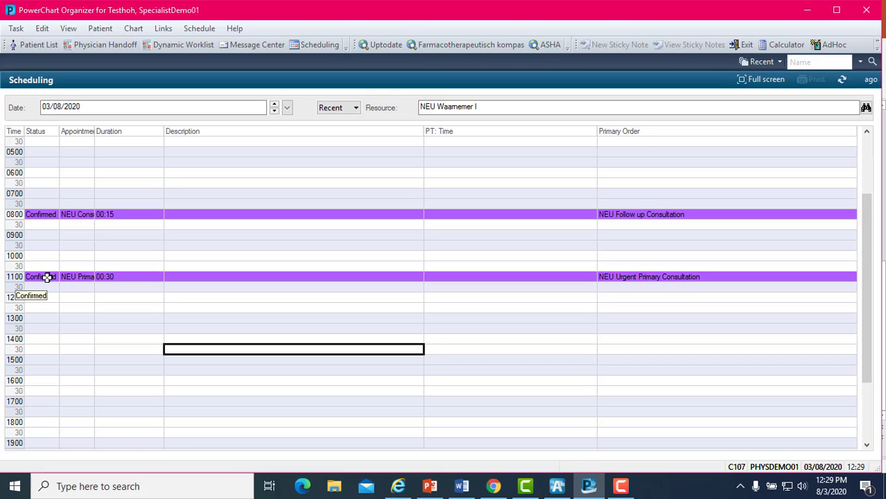
Open the patient chart from the 11:00 appointment with the Consulting Physician relationship, and dismiss the confidentiality statement.
click(47, 277)
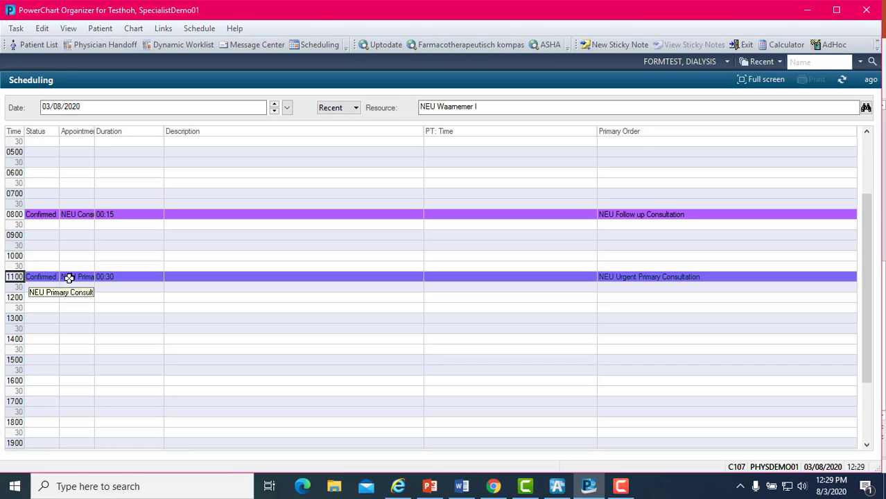
double_click(45, 278)
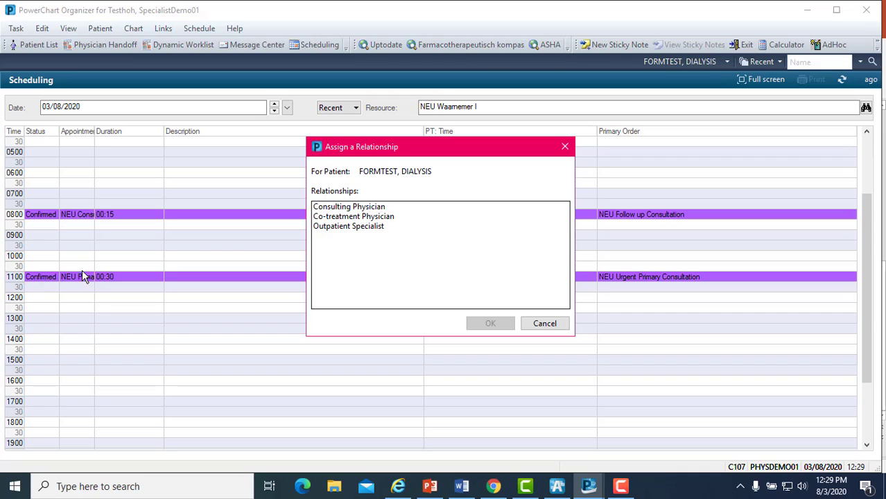
click(332, 209)
click(490, 326)
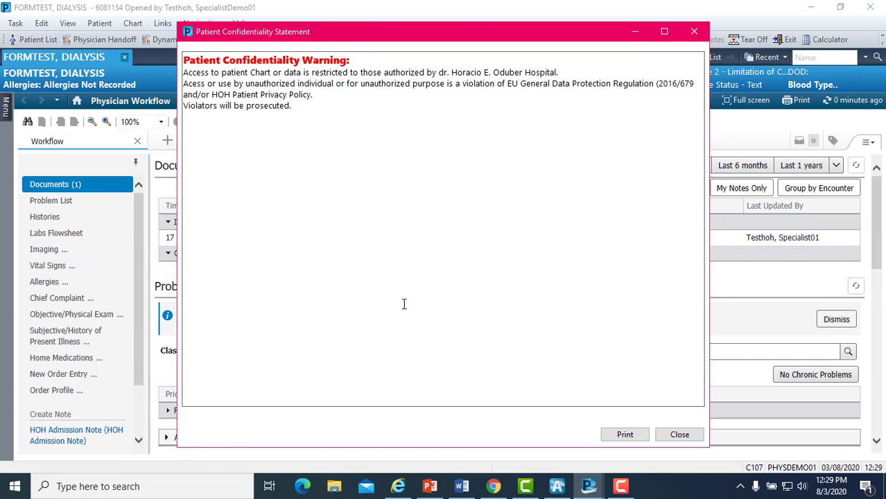
click(678, 437)
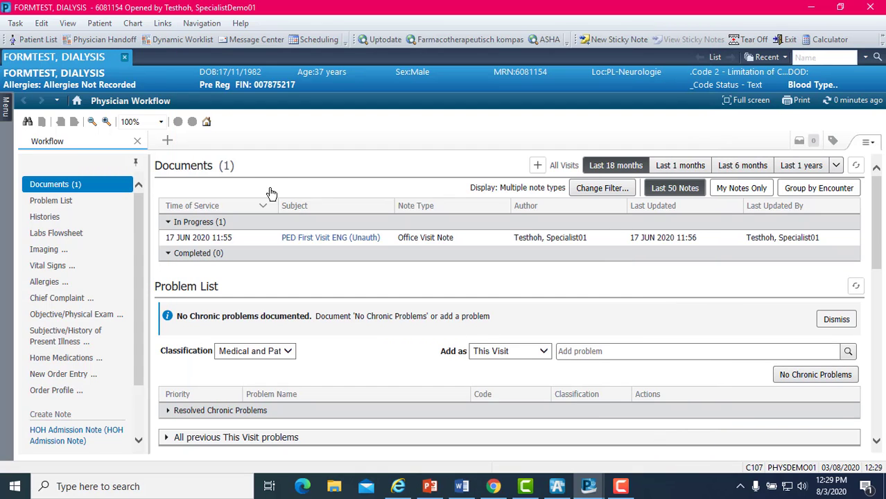